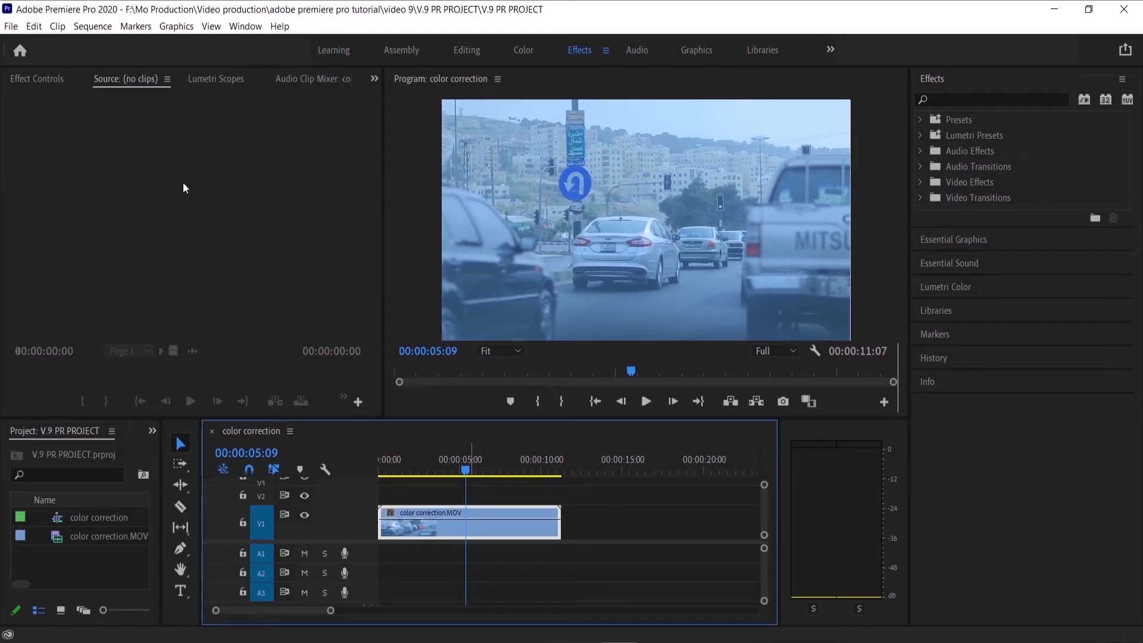
- Show the Lumetri Scopes with only Parade (RGB) enabled, removing Vectorscope HLS, Vectorscope YUV and Histogram, and widen the scope area
{"action": "left_click", "coordinate": [206, 81]}
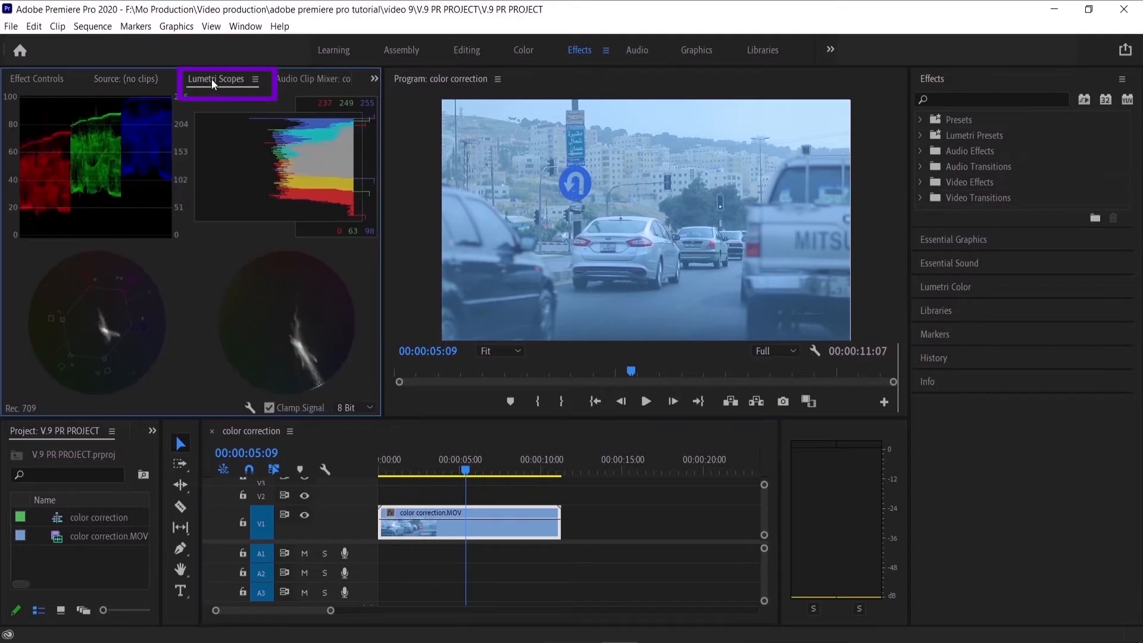
{"action": "left_click", "coordinate": [240, 28]}
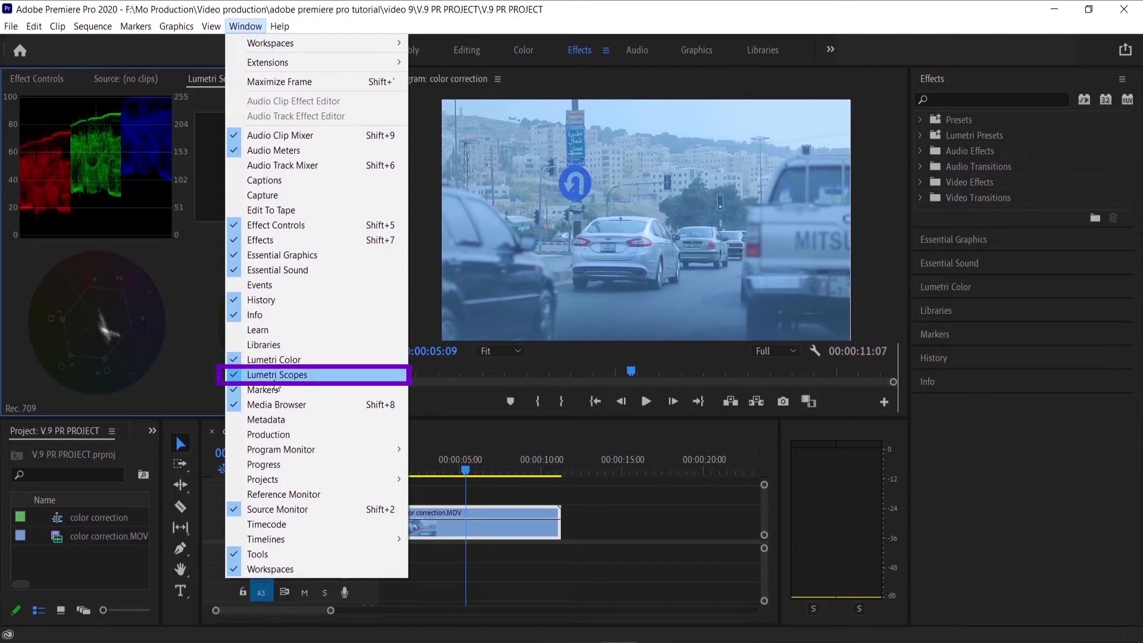
{"action": "left_click", "coordinate": [194, 297]}
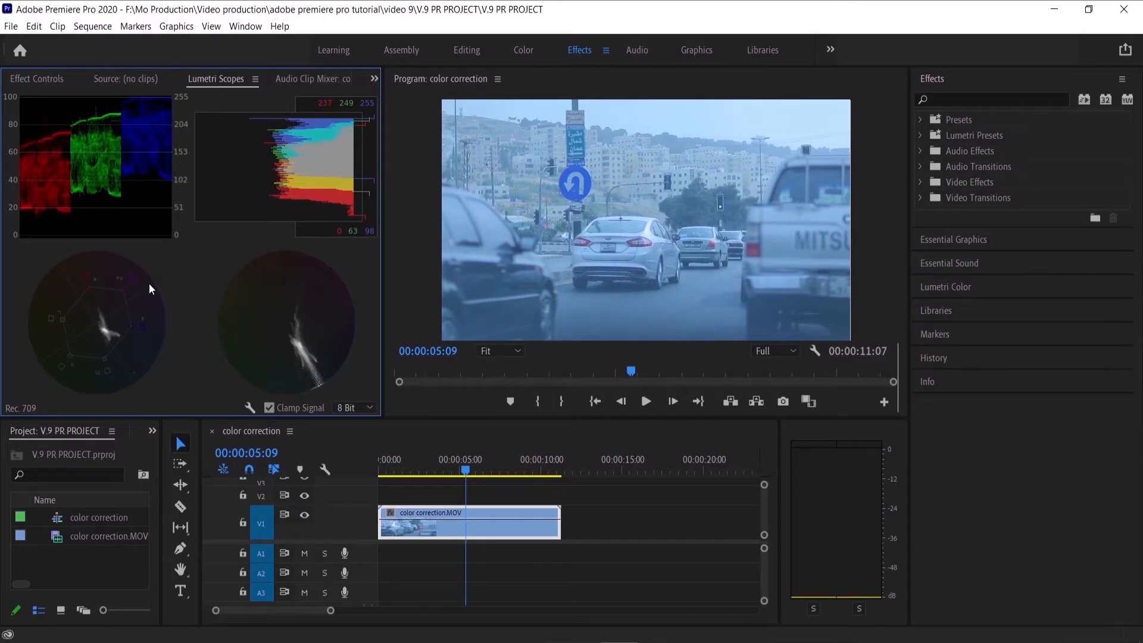
{"action": "right_click", "coordinate": [100, 191]}
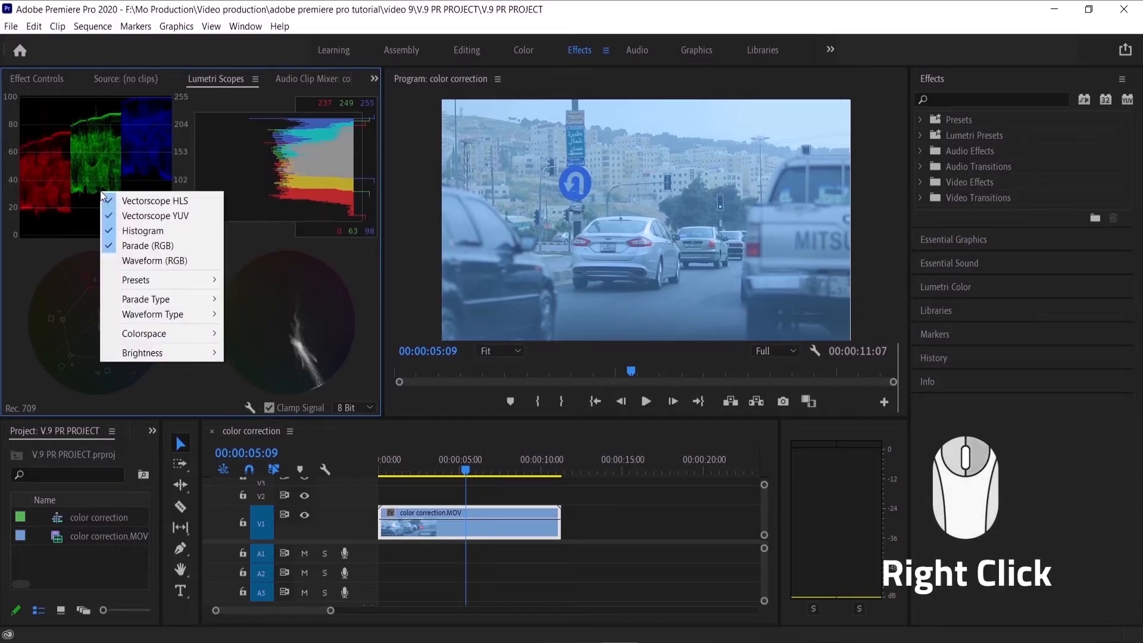
{"action": "left_click", "coordinate": [138, 201]}
{"action": "right_click", "coordinate": [139, 172]}
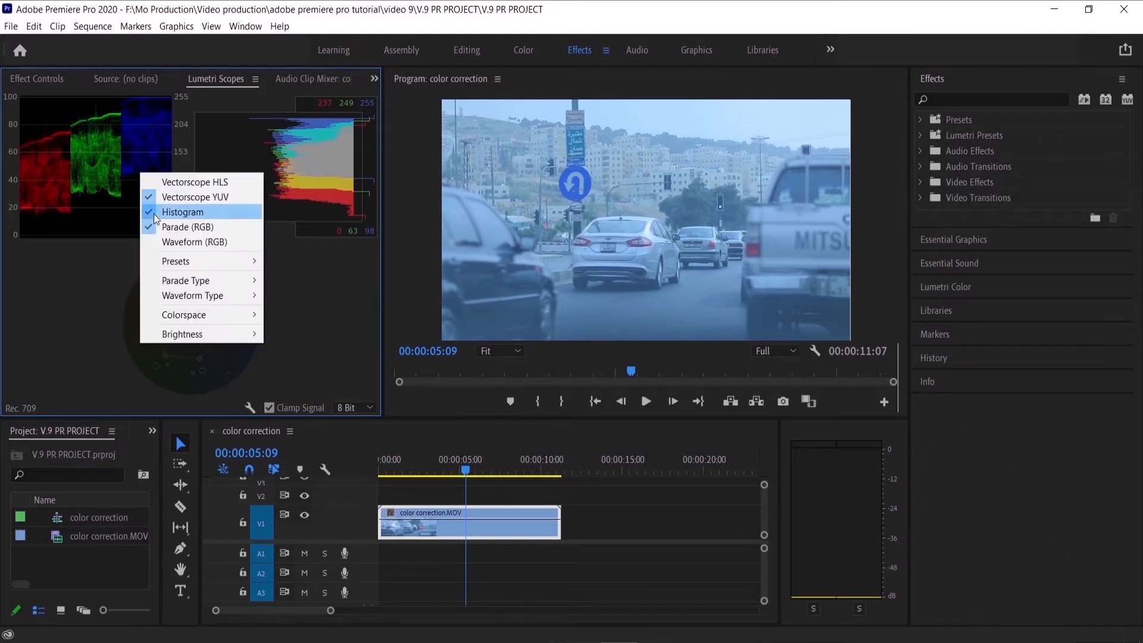
{"action": "left_click", "coordinate": [164, 197]}
{"action": "right_click", "coordinate": [133, 190]}
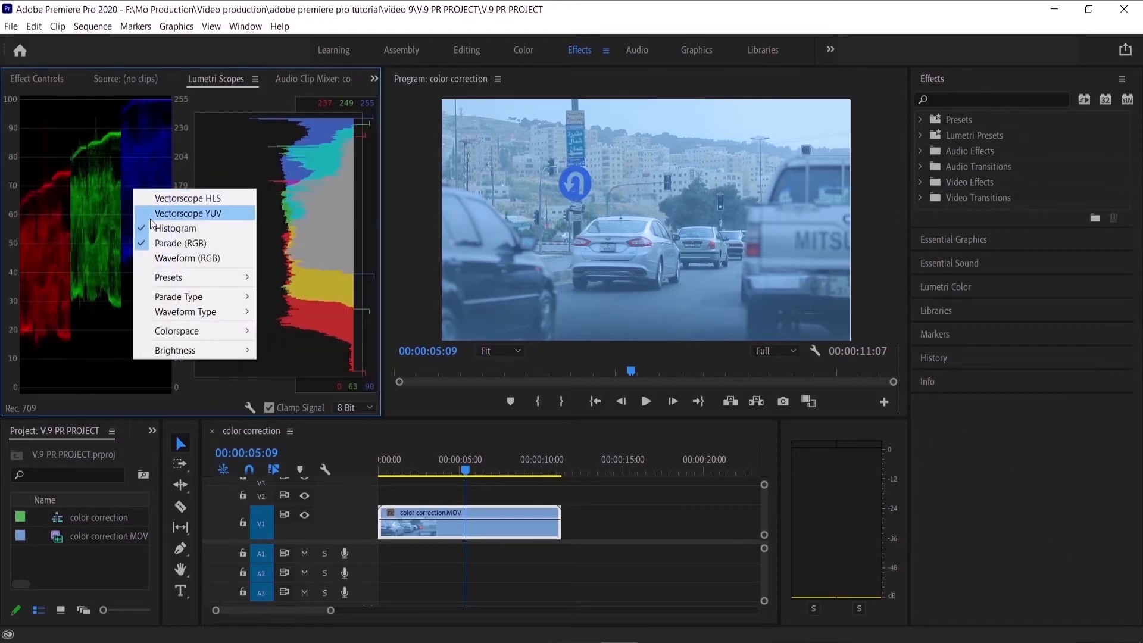
{"action": "left_click", "coordinate": [176, 233]}
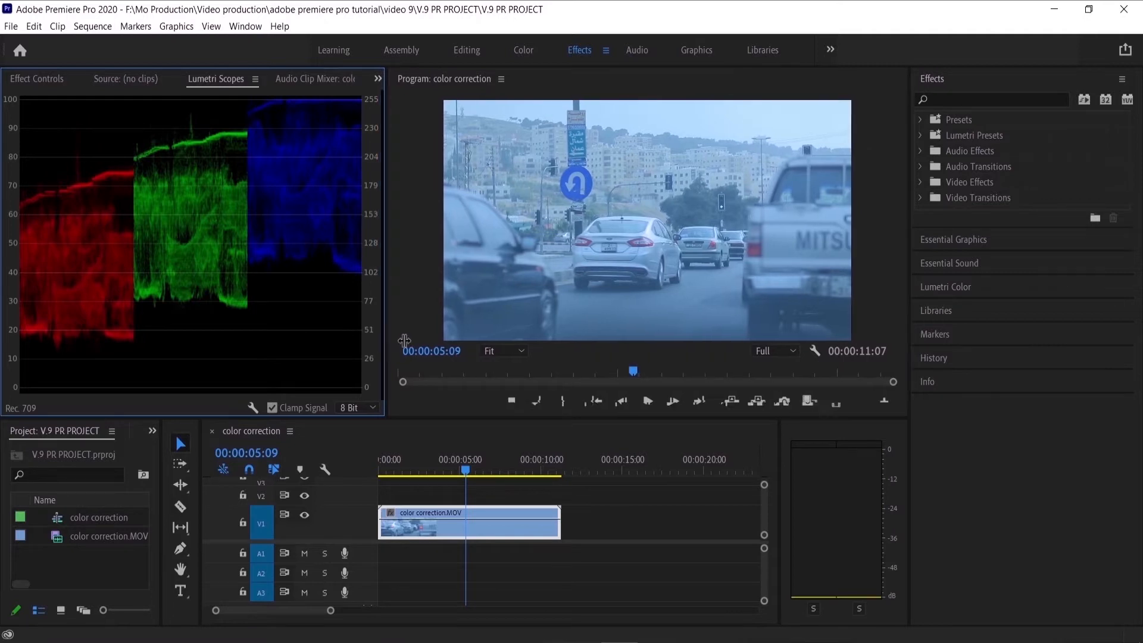
{"action": "left_click_drag", "start_coordinate": [380, 353], "coordinate": [408, 360]}
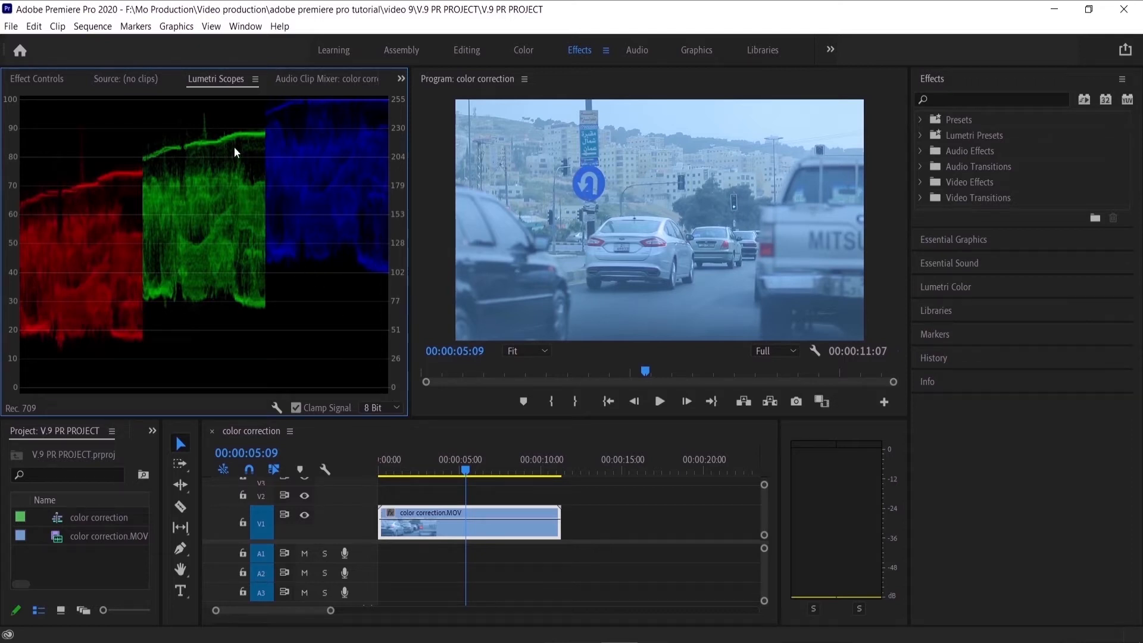
- Undock the Lumetri Scopes into a floating window, place it over the Program monitor and enlarge it
{"action": "right_click", "coordinate": [219, 79]}
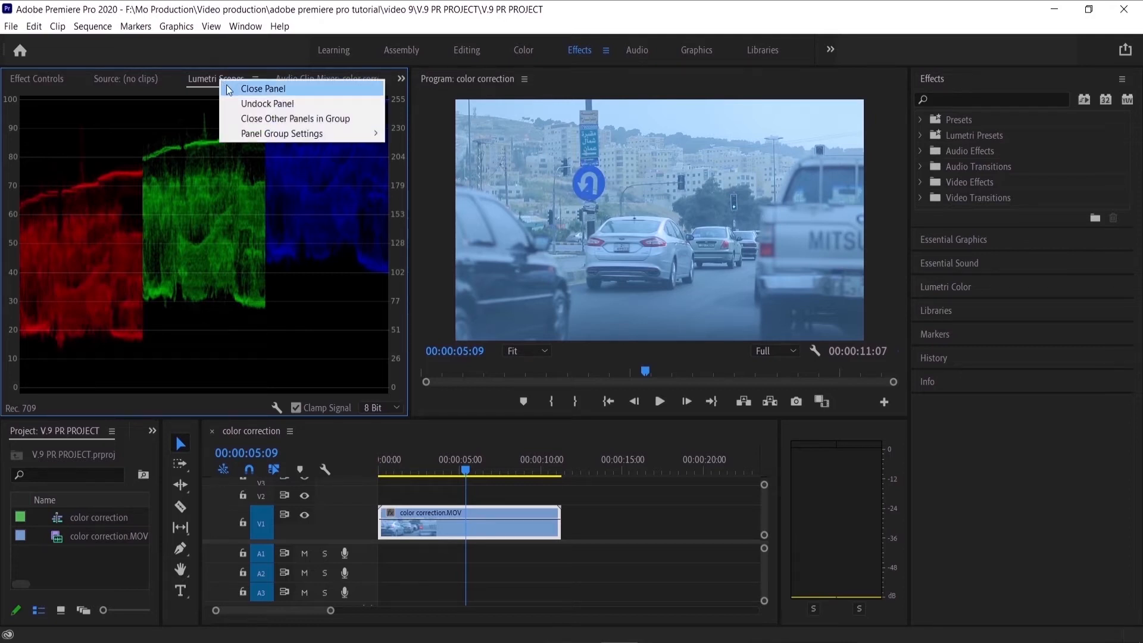
{"action": "left_click", "coordinate": [248, 105]}
{"action": "left_click_drag", "start_coordinate": [346, 77], "coordinate": [679, 69]}
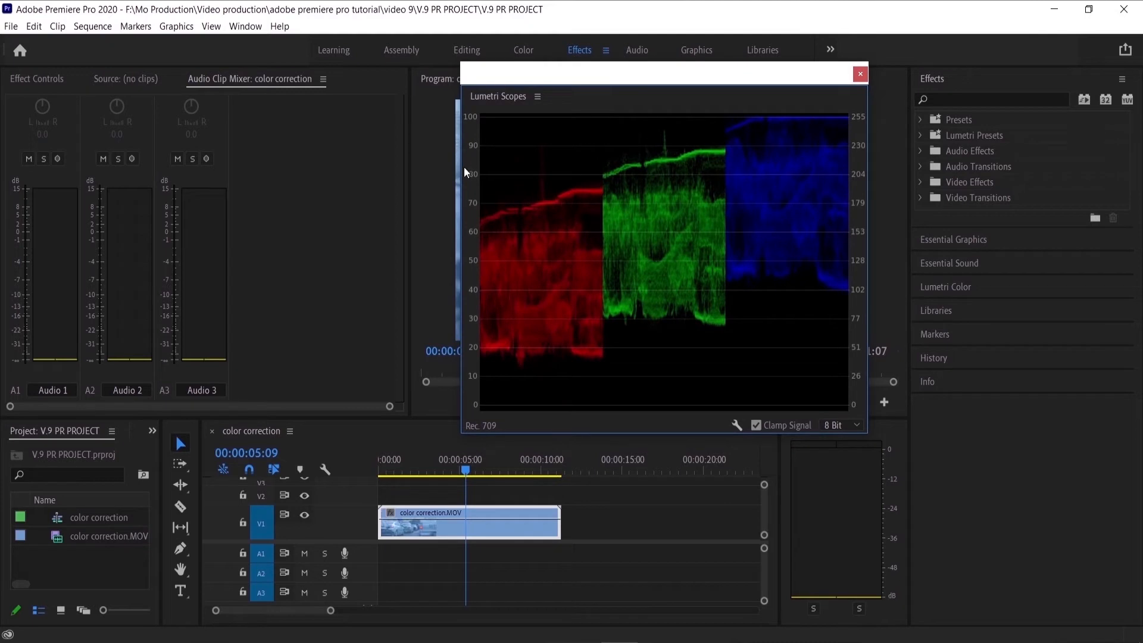
{"action": "left_click_drag", "start_coordinate": [459, 207], "coordinate": [379, 207]}
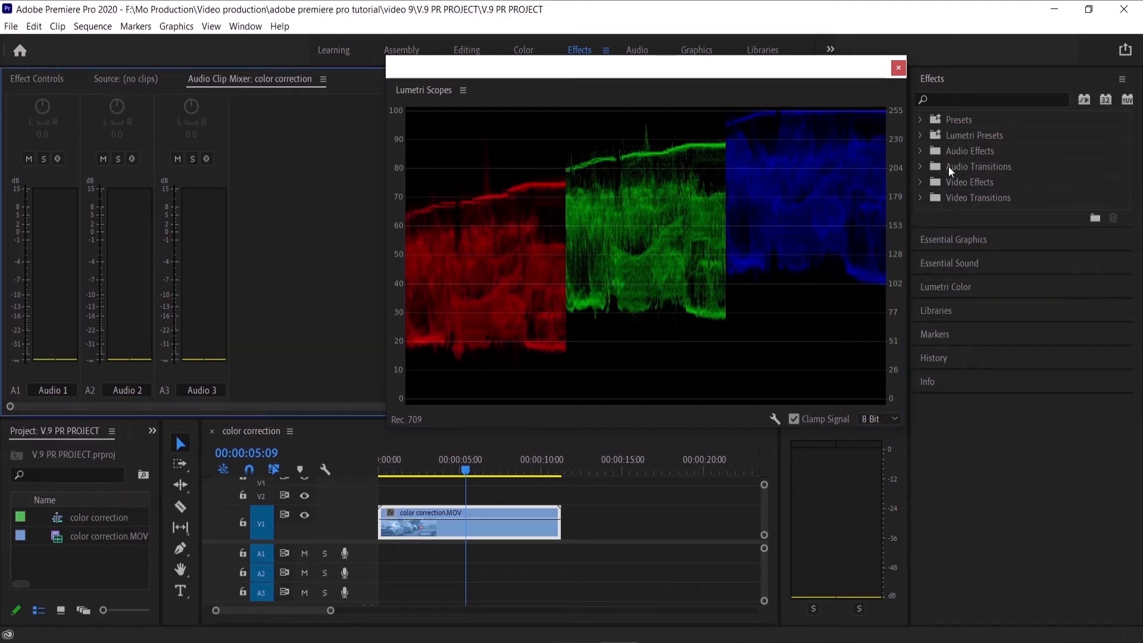
- Apply the Color Balance video effect from the Color Correction group to the color correction.MOV clip on V1
{"action": "left_click", "coordinate": [921, 181]}
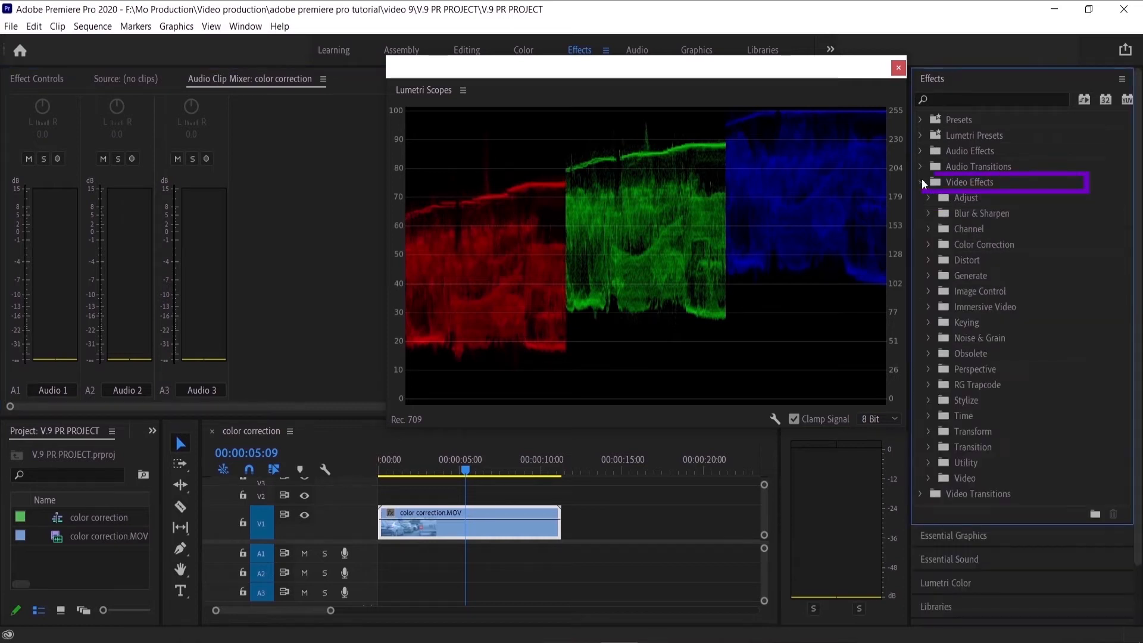
{"action": "left_click", "coordinate": [929, 244]}
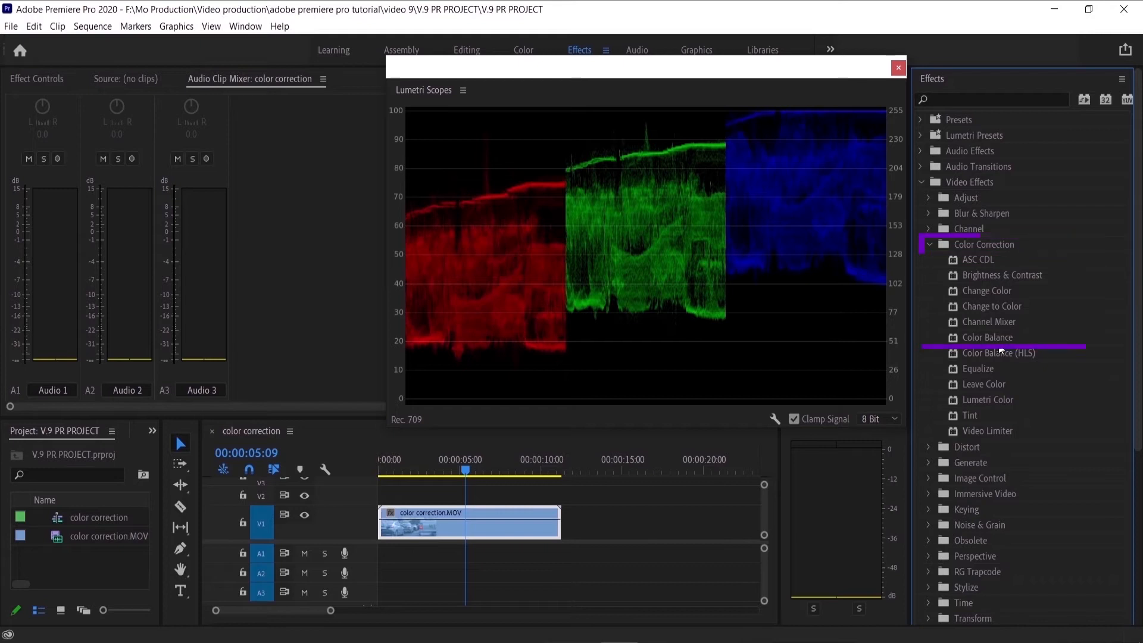
{"action": "left_click_drag", "start_coordinate": [998, 342], "coordinate": [485, 525]}
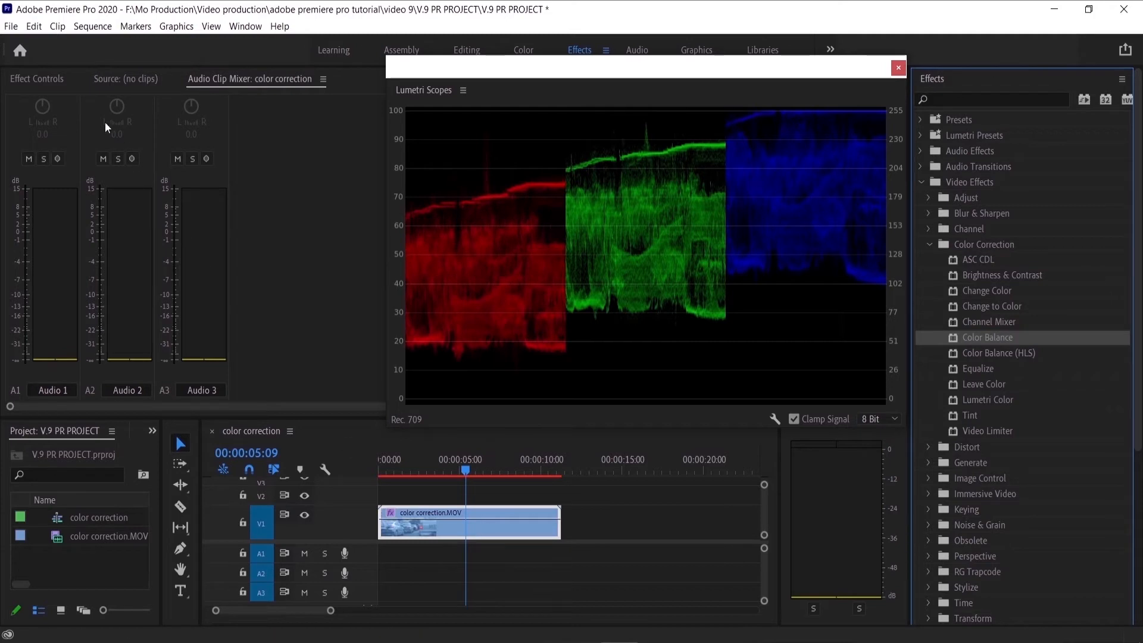
- At 00:00:08:20, set the clip's Color Balance Highlight Green Balance to 9.7 and Midtone Green Balance to -25.2
{"action": "left_click", "coordinate": [56, 76]}
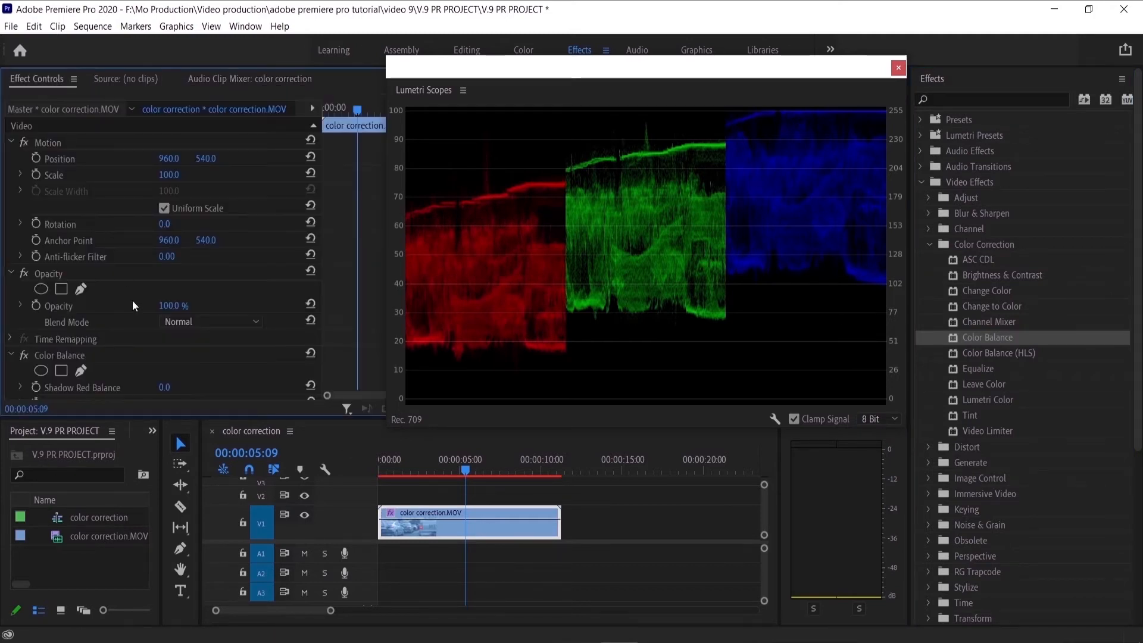
{"action": "scroll", "coordinate": [132, 300], "scroll_direction": "down", "scroll_amount": 2}
{"action": "scroll", "coordinate": [128, 304], "scroll_direction": "down", "scroll_amount": 4}
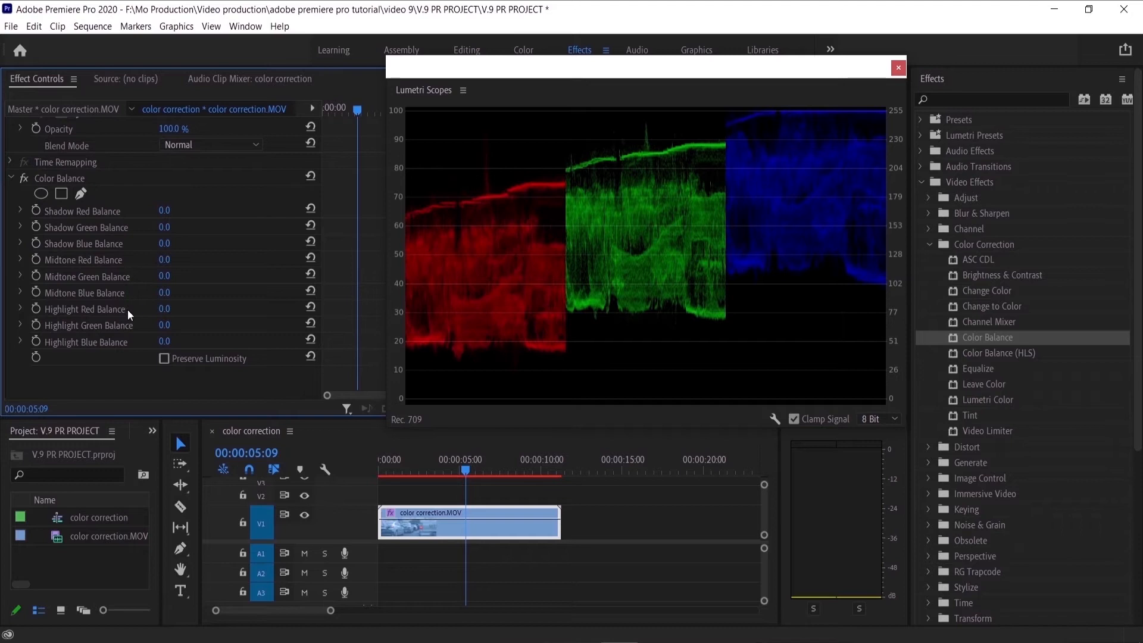
{"action": "left_click_drag", "start_coordinate": [476, 471], "coordinate": [521, 469]}
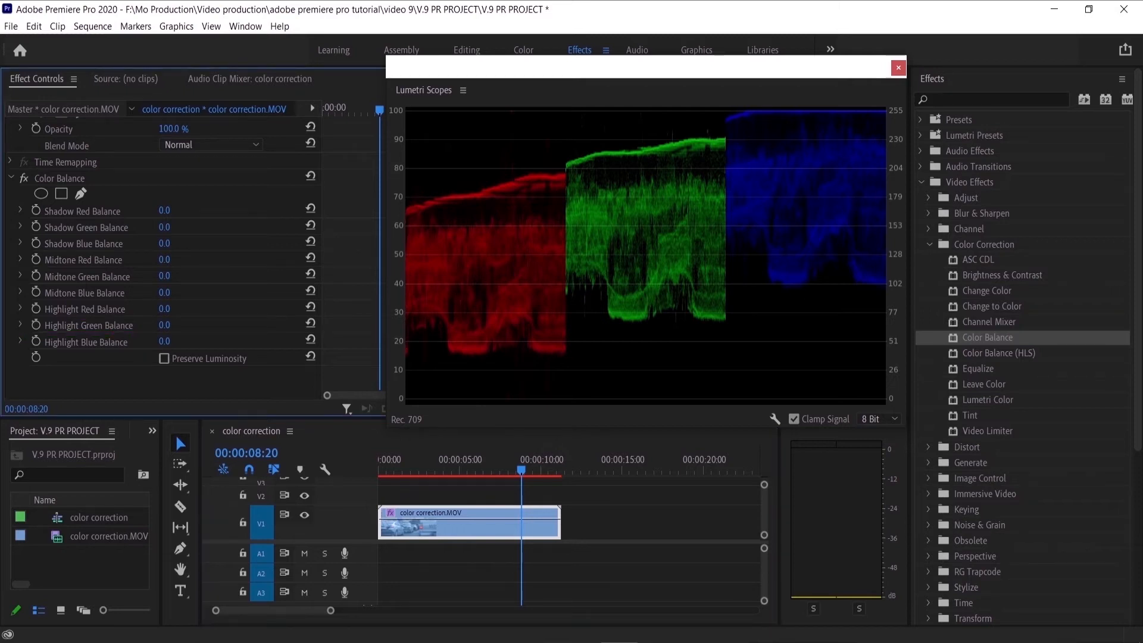
{"action": "left_click_drag", "start_coordinate": [165, 325], "coordinate": [223, 325]}
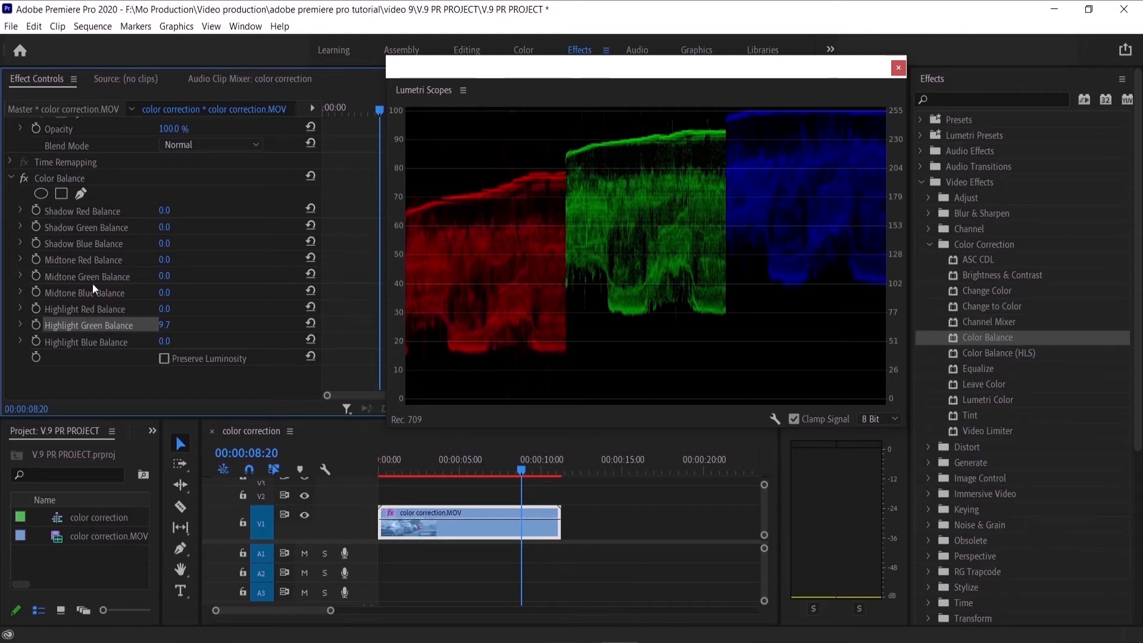
{"action": "mouse_move", "coordinate": [164, 277]}
{"action": "left_mouse_down"}
{"action": "mouse_move", "coordinate": [175, 276]}
{"action": "mouse_move", "coordinate": [15, 276]}
{"action": "left_mouse_up"}
{"action": "left_click", "coordinate": [170, 276]}
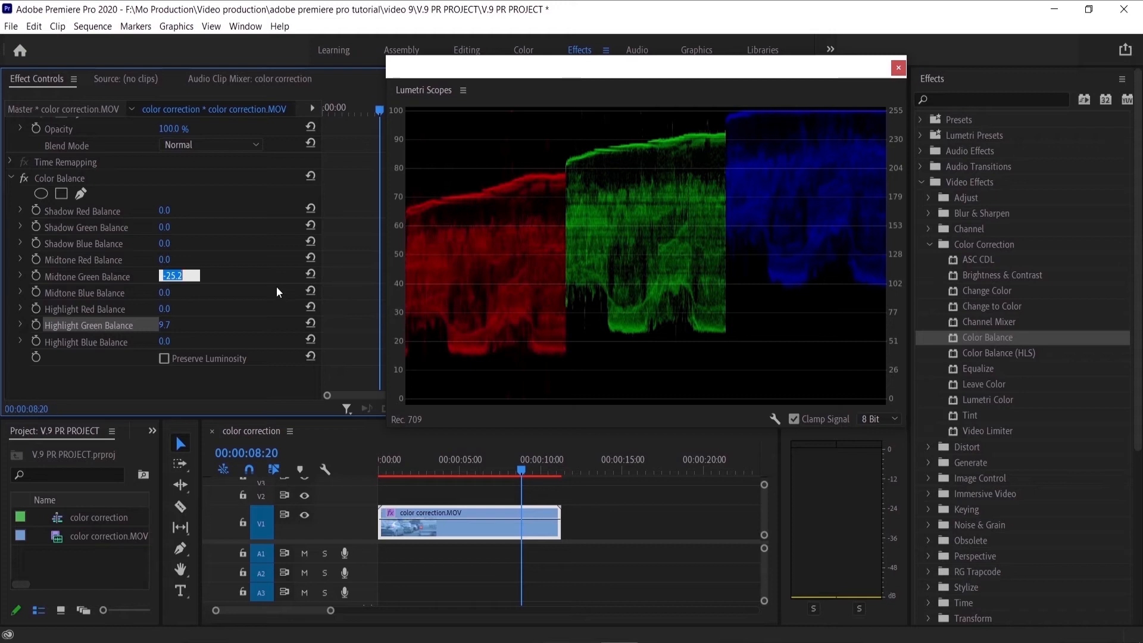
{"action": "left_click", "coordinate": [223, 278]}
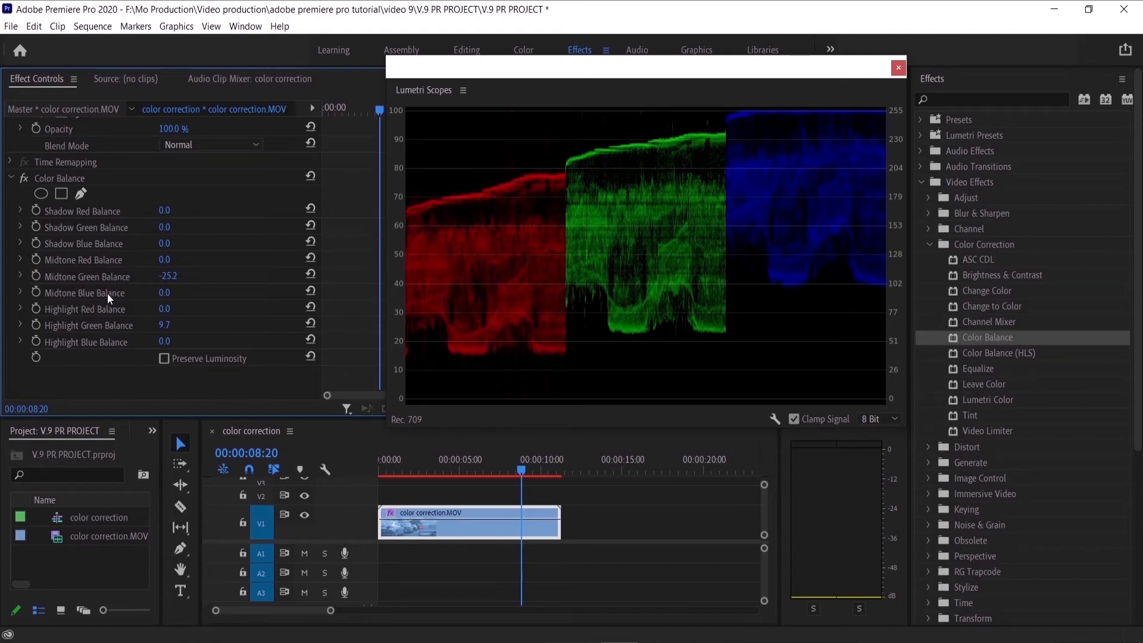
- Lower the Color Balance effect's Shadow Green Balance to -24.6
{"action": "left_click_drag", "start_coordinate": [164, 228], "coordinate": [144, 228]}
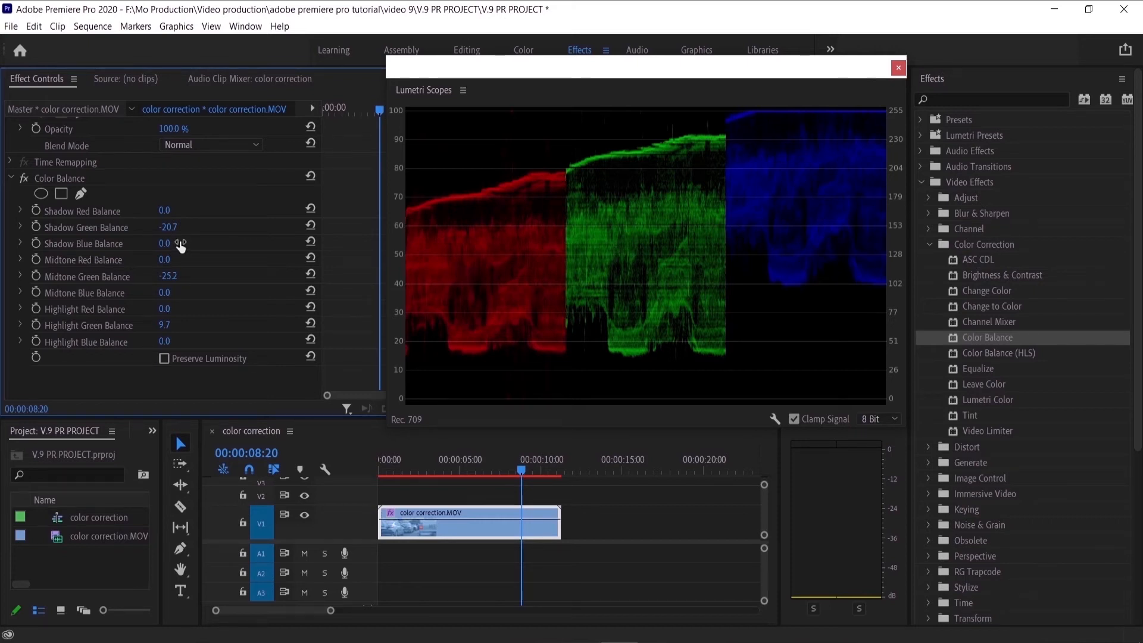
{"action": "left_click", "coordinate": [168, 227]}
{"action": "left_click", "coordinate": [153, 231]}
{"action": "left_click_drag", "start_coordinate": [165, 230], "coordinate": [142, 229]}
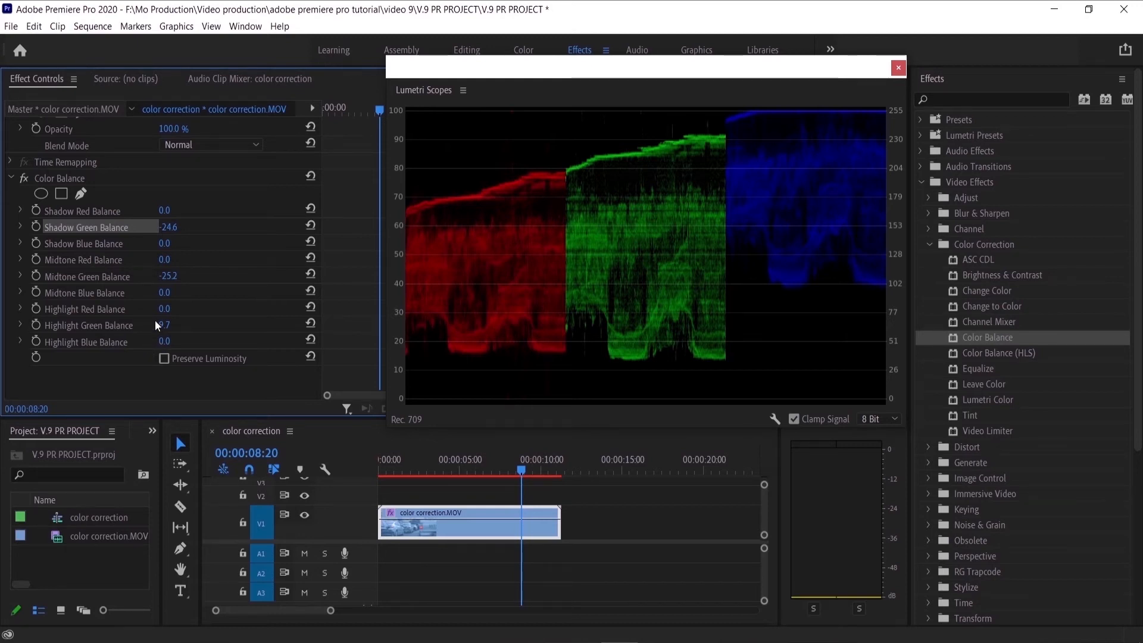
- Adjust the red channel in Color Balance: Highlight Red Balance 34.5, Midtone Red Balance -17.0 and Shadow Red Balance -10.4
{"action": "left_click_drag", "start_coordinate": [164, 309], "coordinate": [182, 310]}
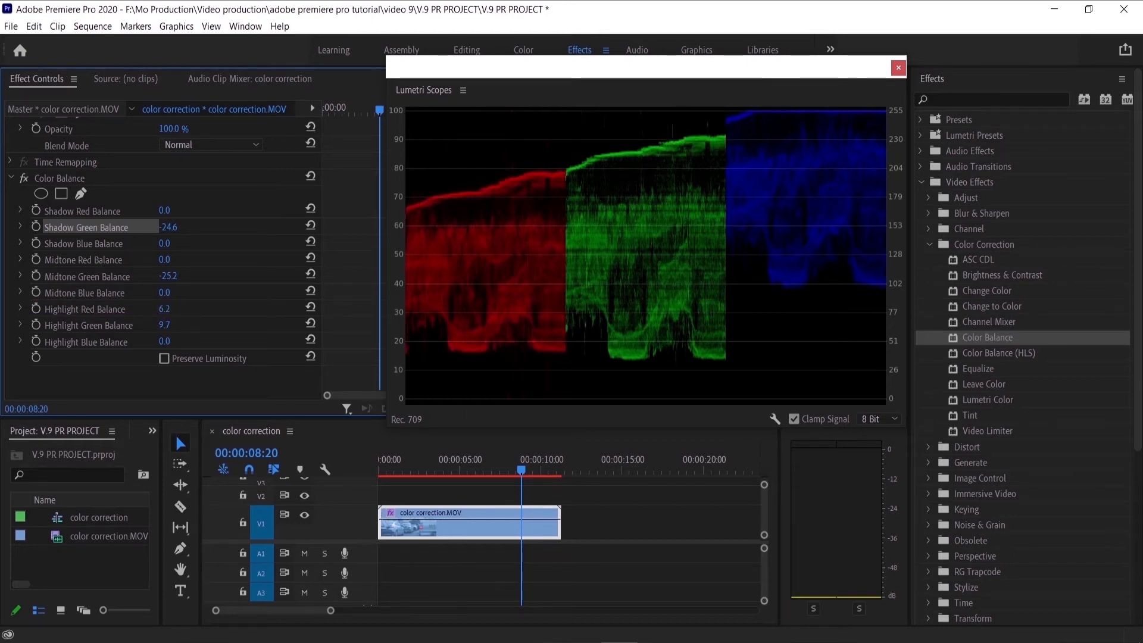
{"action": "left_click_drag", "start_coordinate": [182, 310], "coordinate": [254, 310]}
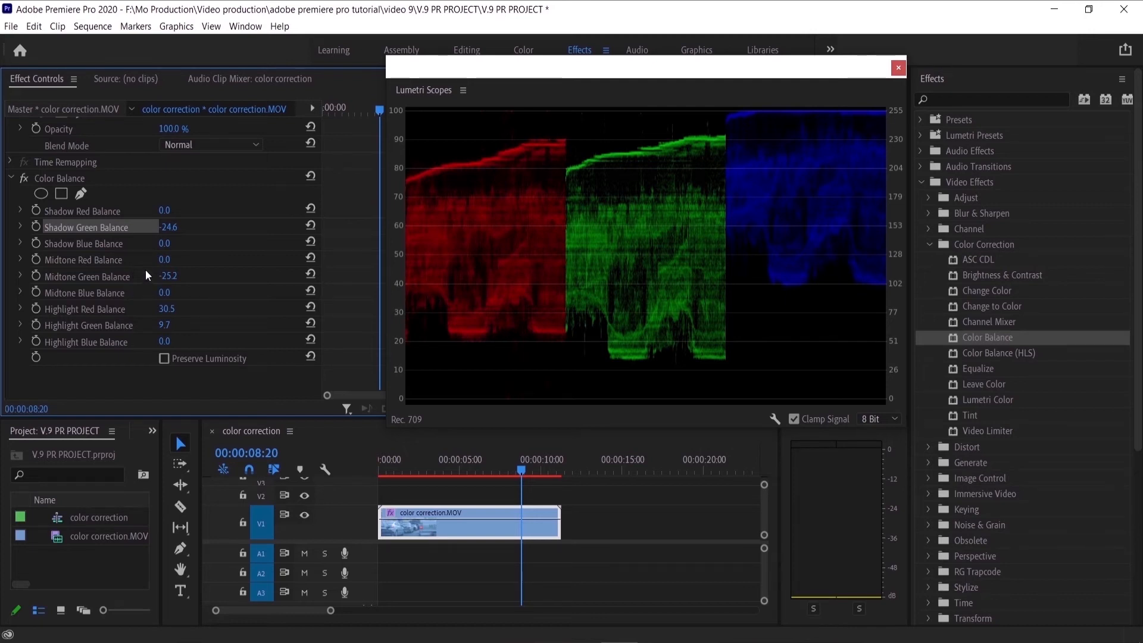
{"action": "left_click_drag", "start_coordinate": [165, 262], "coordinate": [93, 262]}
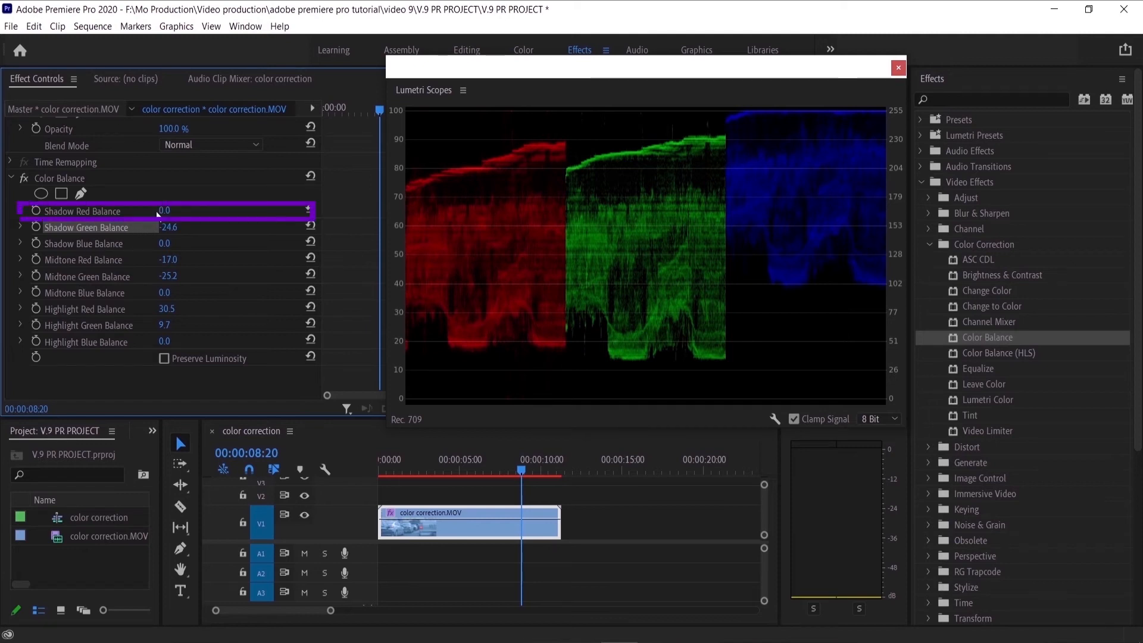
{"action": "mouse_move", "coordinate": [165, 211]}
{"action": "left_mouse_down"}
{"action": "mouse_move", "coordinate": [119, 211]}
{"action": "mouse_move", "coordinate": [171, 214]}
{"action": "left_mouse_up"}
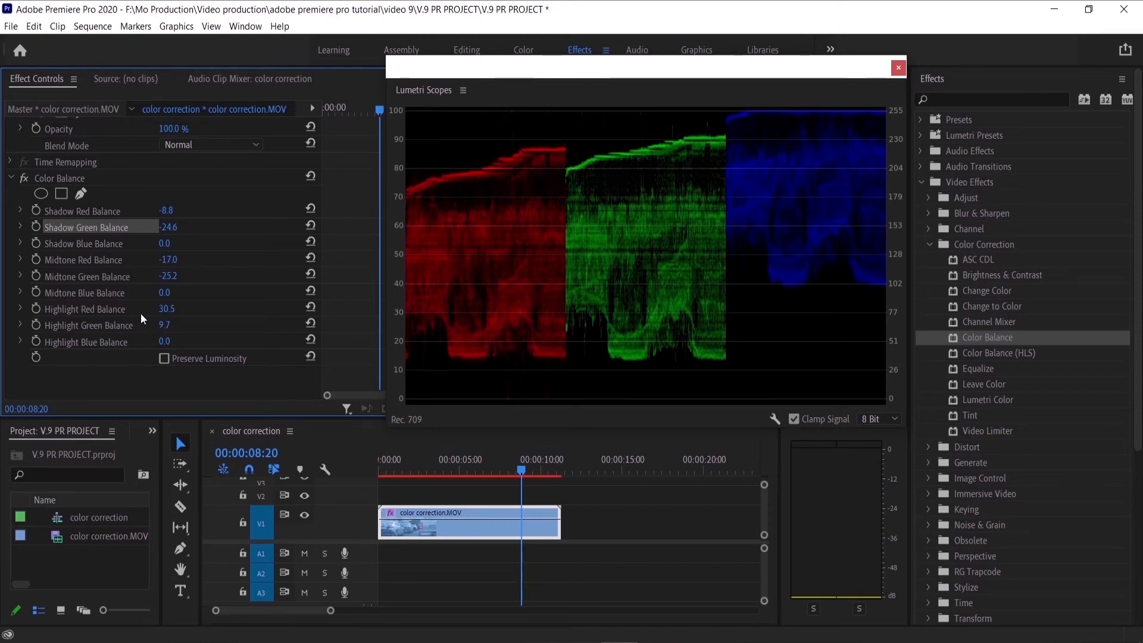
{"action": "left_click_drag", "start_coordinate": [164, 310], "coordinate": [180, 309]}
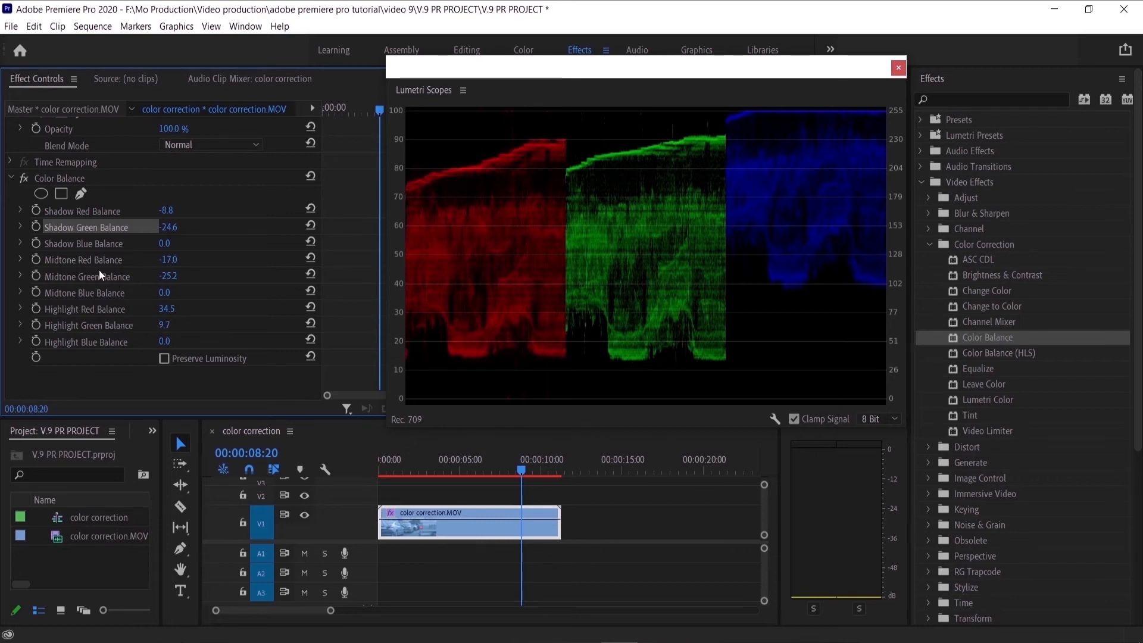
{"action": "left_click_drag", "start_coordinate": [166, 210], "coordinate": [158, 210]}
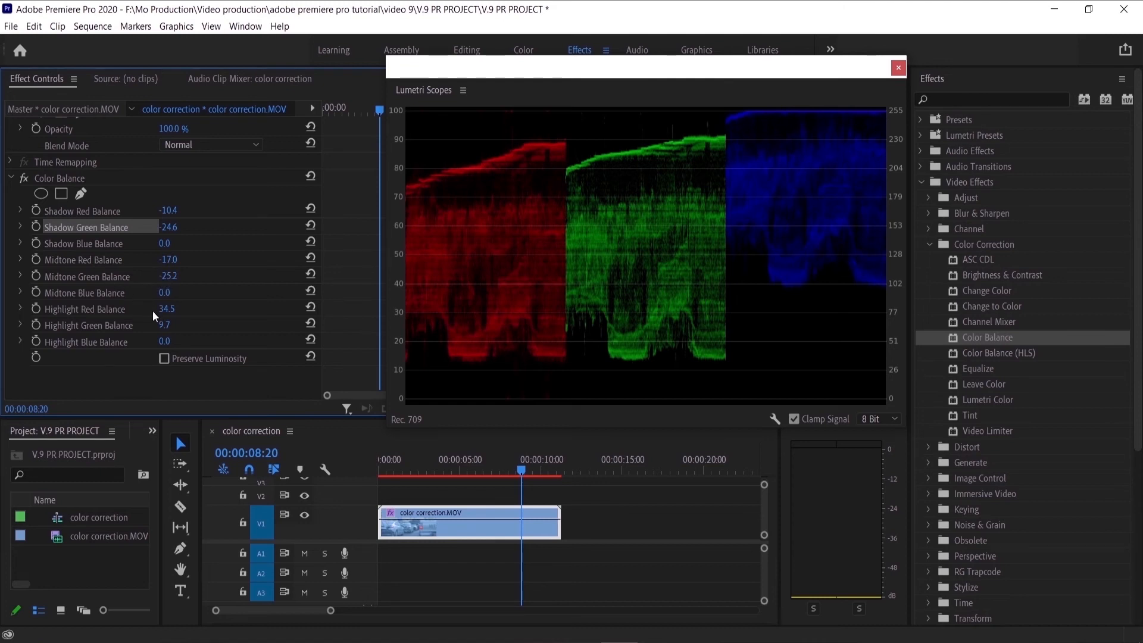
- Adjust the blue channel in Color Balance: Highlight Blue Balance -52.5, Midtone Blue Balance -53.5 and Shadow Blue Balance -25.0
{"action": "left_click_drag", "start_coordinate": [160, 344], "coordinate": [132, 344]}
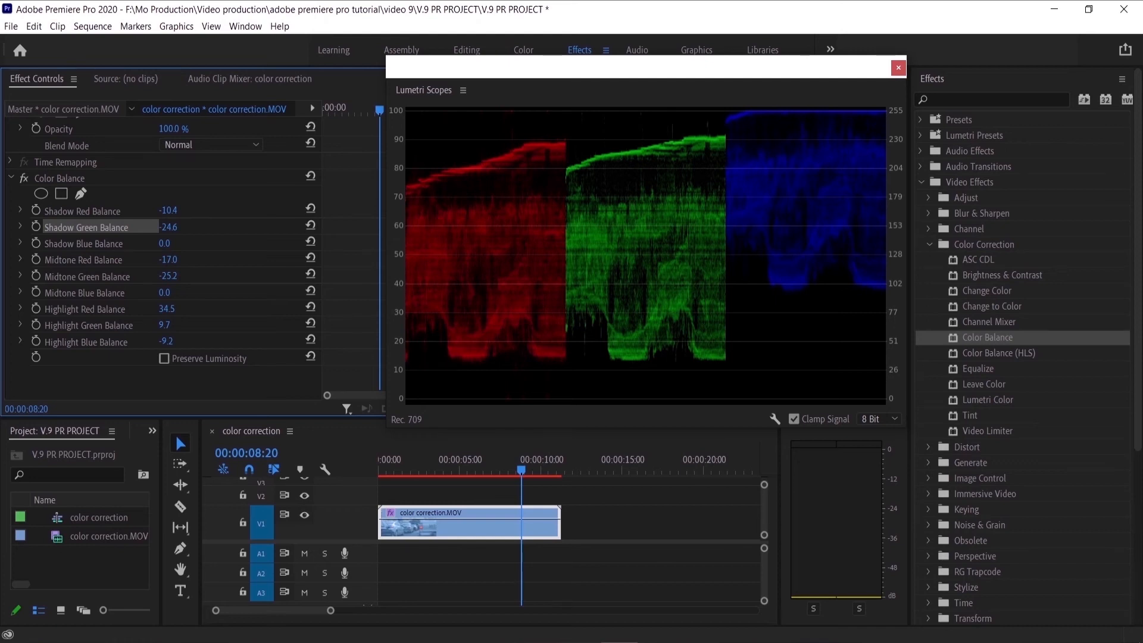
{"action": "left_click_drag", "start_coordinate": [167, 341], "coordinate": [198, 348]}
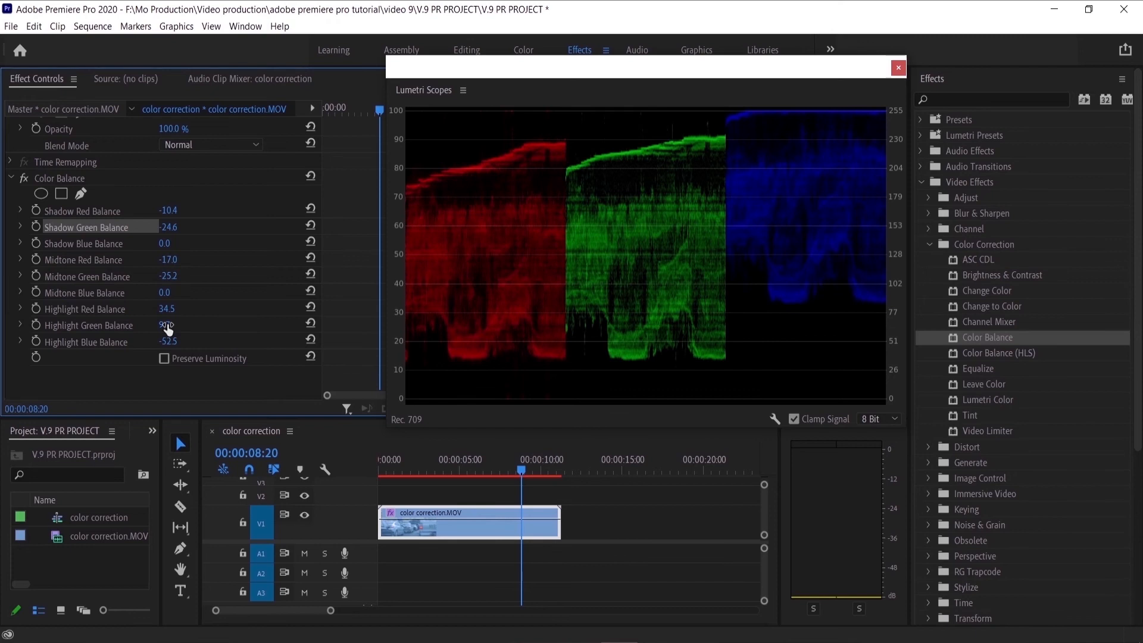
{"action": "left_click_drag", "start_coordinate": [164, 293], "coordinate": [116, 293]}
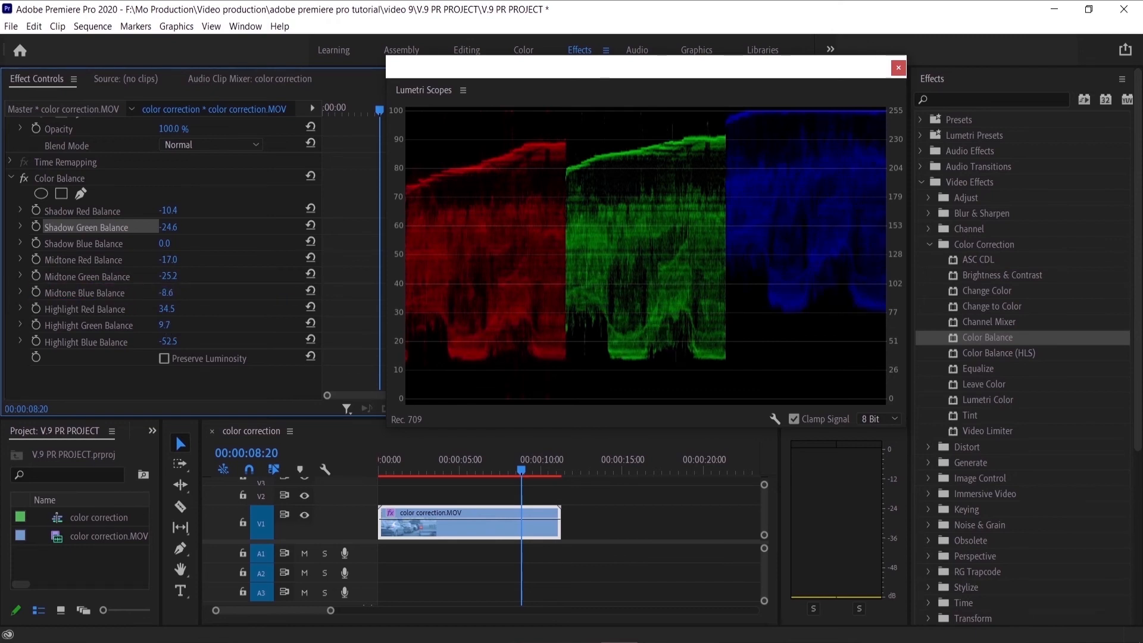
{"action": "left_click_drag", "start_coordinate": [166, 293], "coordinate": [141, 293]}
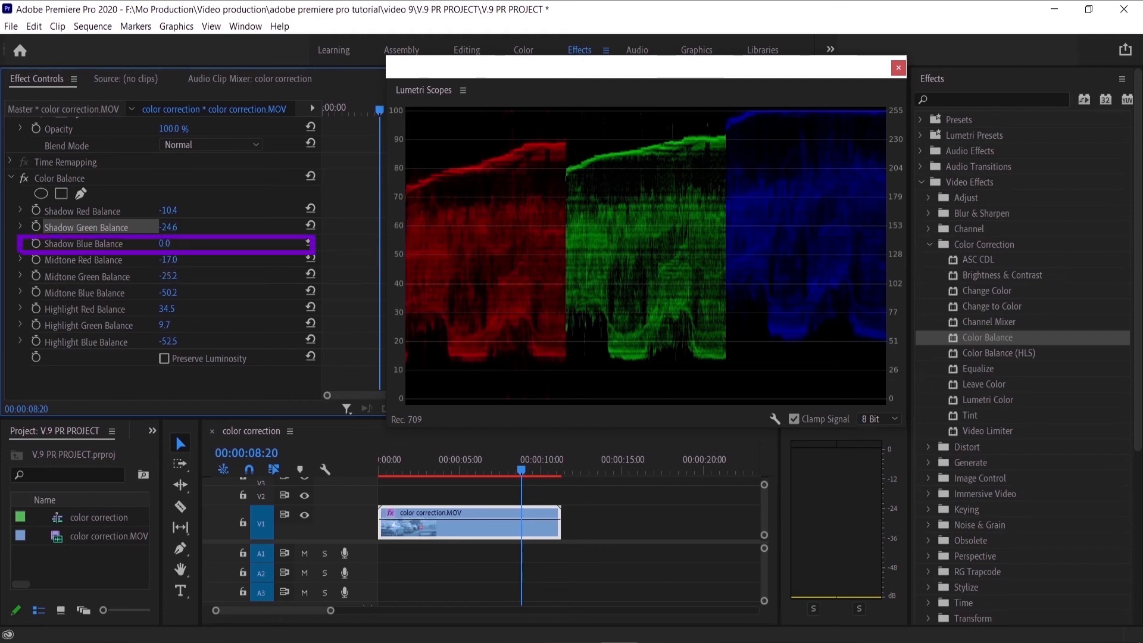
{"action": "left_click_drag", "start_coordinate": [167, 244], "coordinate": [144, 244]}
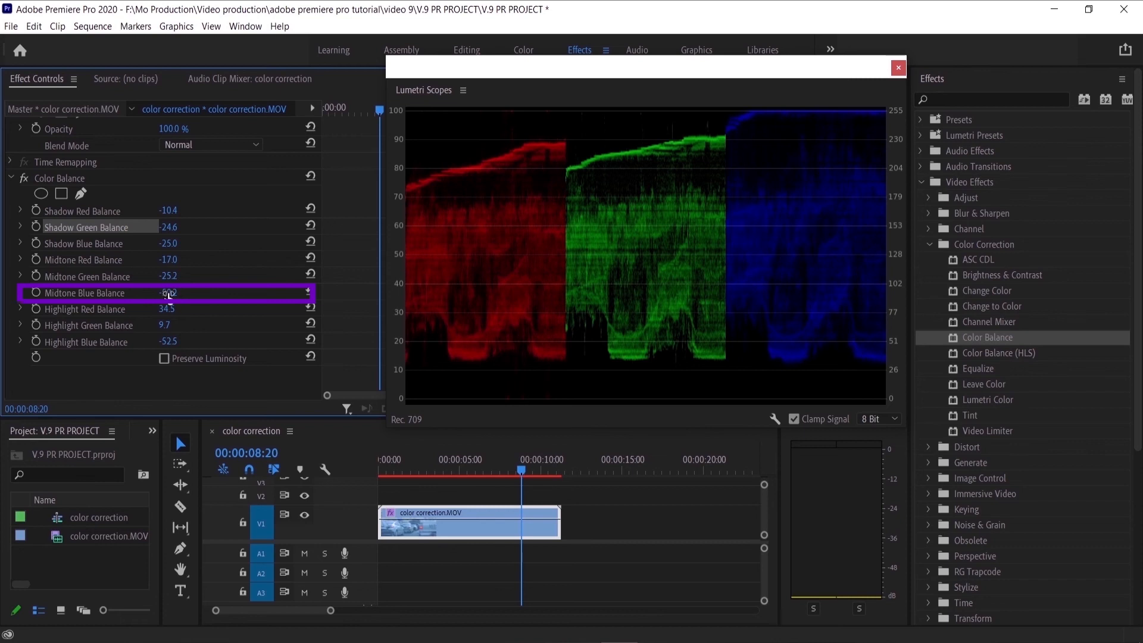
{"action": "left_click_drag", "start_coordinate": [169, 292], "coordinate": [162, 292]}
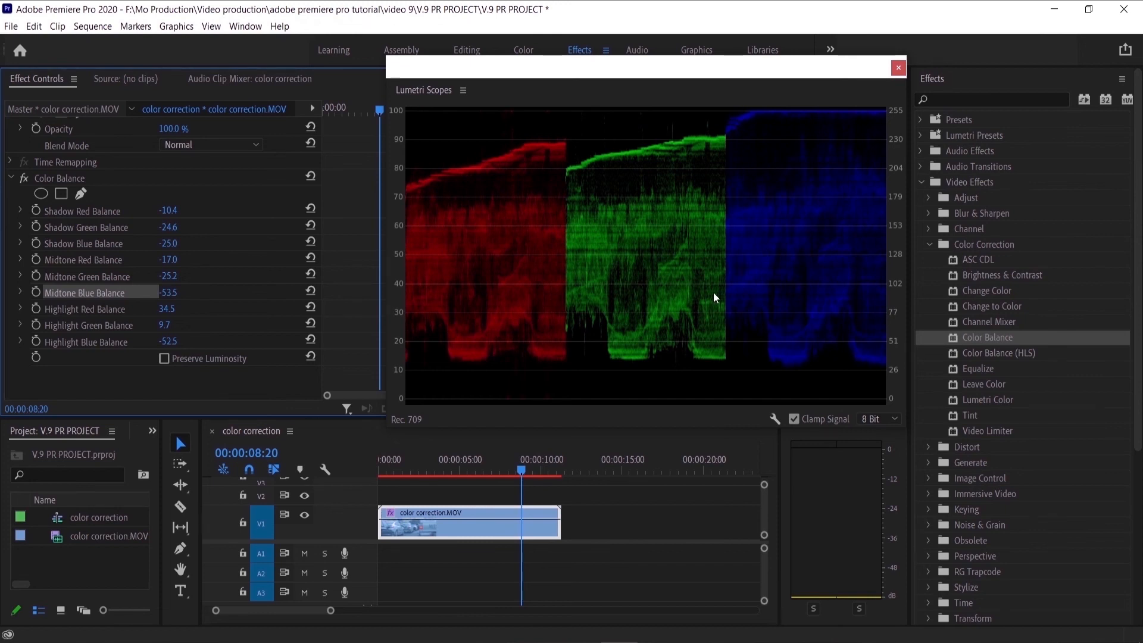
- Close the floating Lumetri Scopes window and toggle the Color Balance effect off and on to compare the image before and after
{"action": "left_click_drag", "start_coordinate": [712, 77], "coordinate": [679, 214]}
{"action": "left_click", "coordinate": [866, 206]}
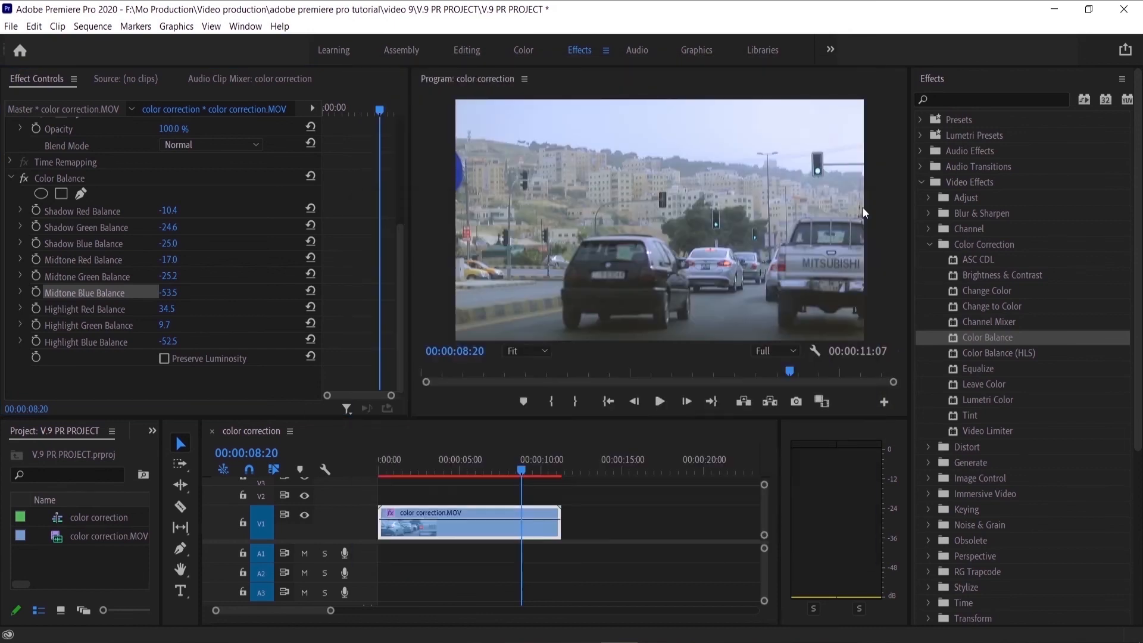
{"action": "left_click", "coordinate": [23, 178]}
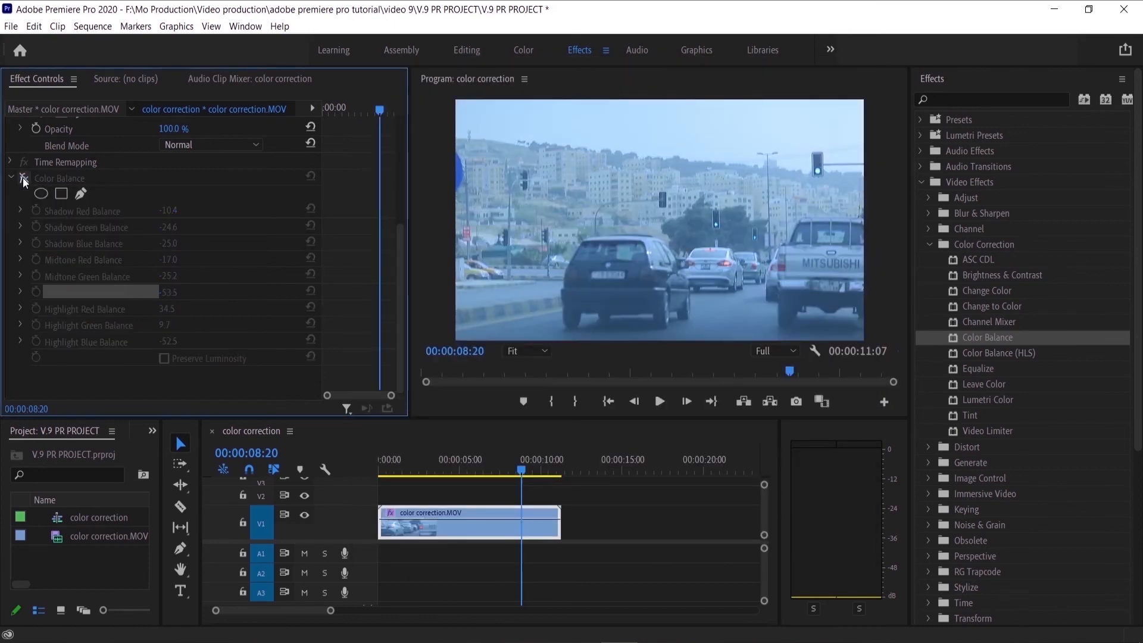
{"action": "left_click", "coordinate": [22, 177]}
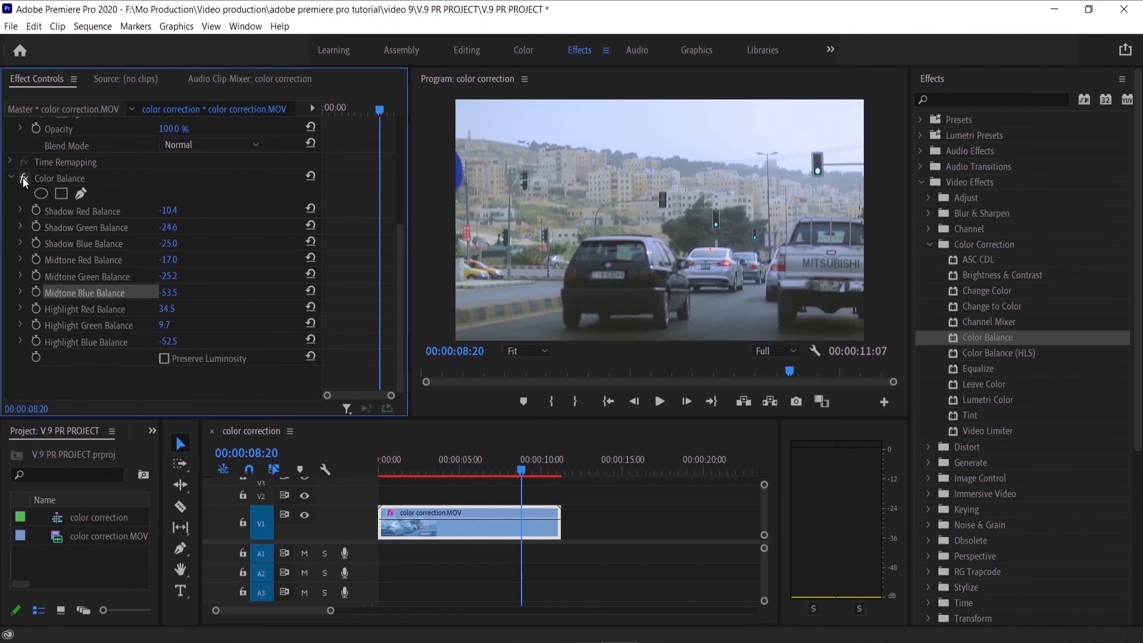